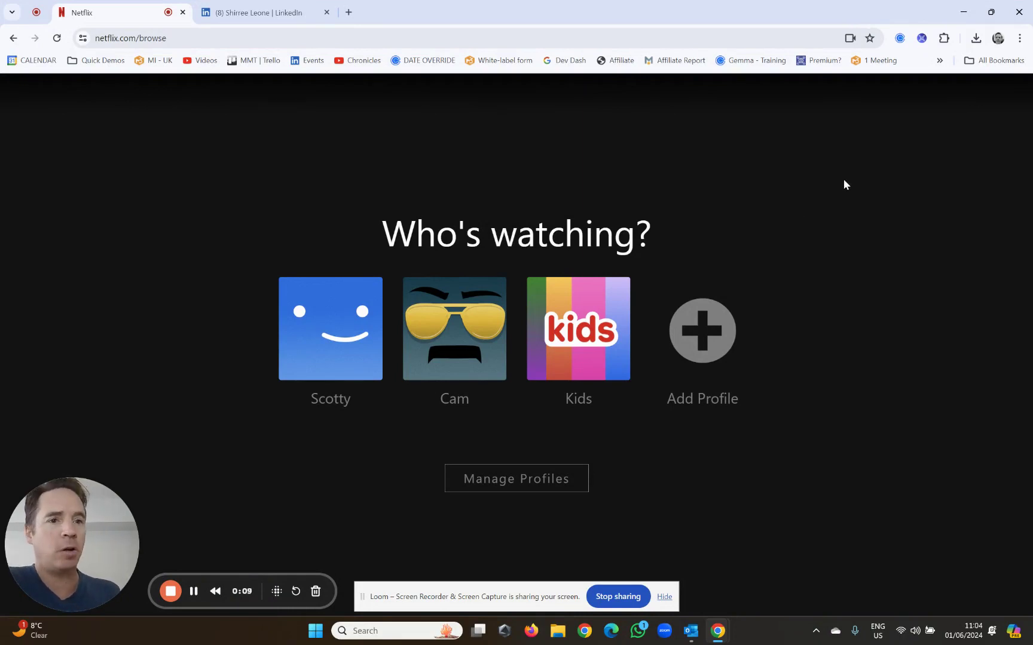
- Open the MMT dashboard with referral history, Trust-O-Meter progress and community activity
left_click(922, 39)
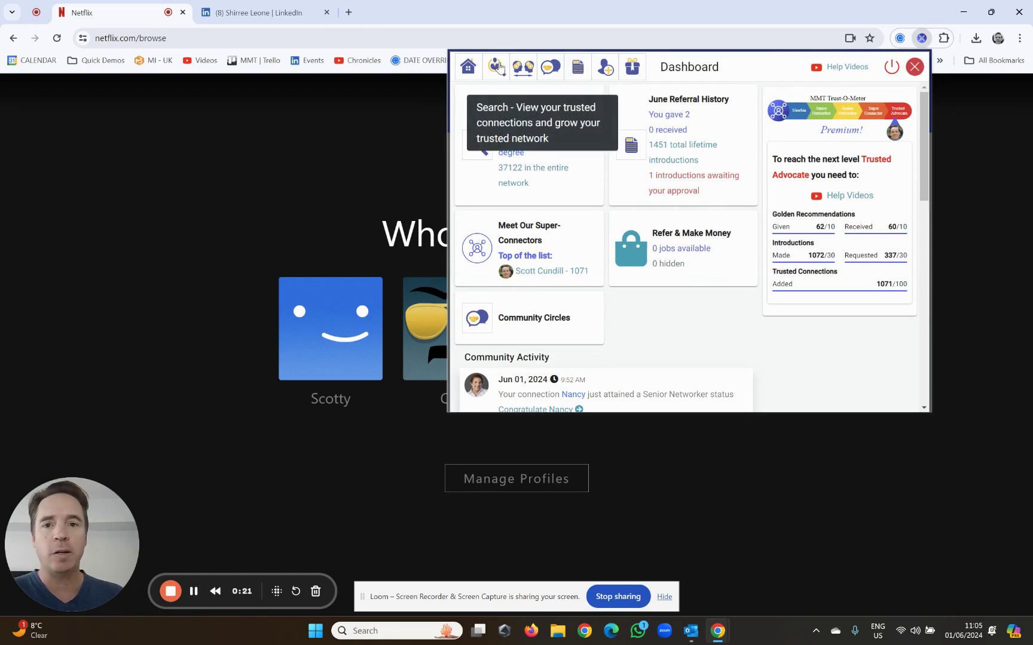
- Switch to Search Trusted Connections and scroll the results to the contact's card
left_click(496, 67)
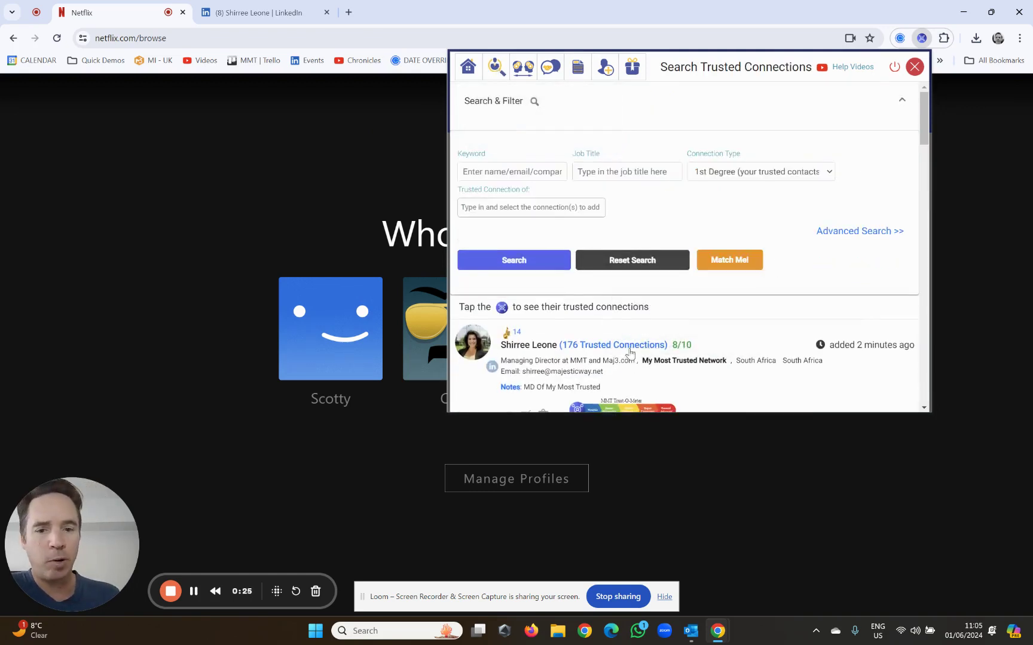
scroll(688, 334, "down", 5)
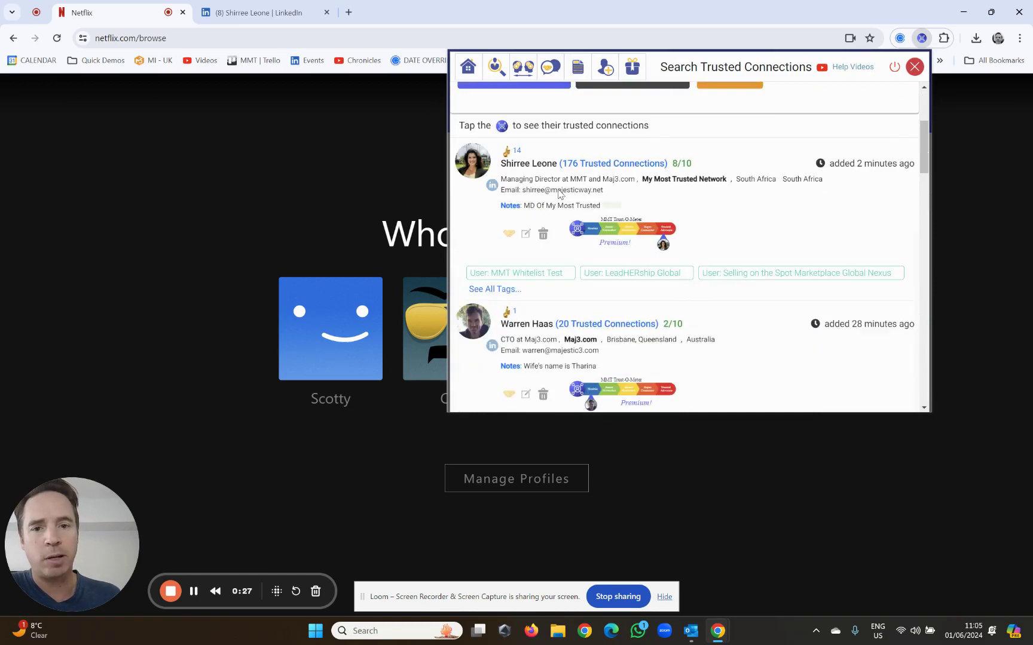
scroll(565, 241, "up", 2)
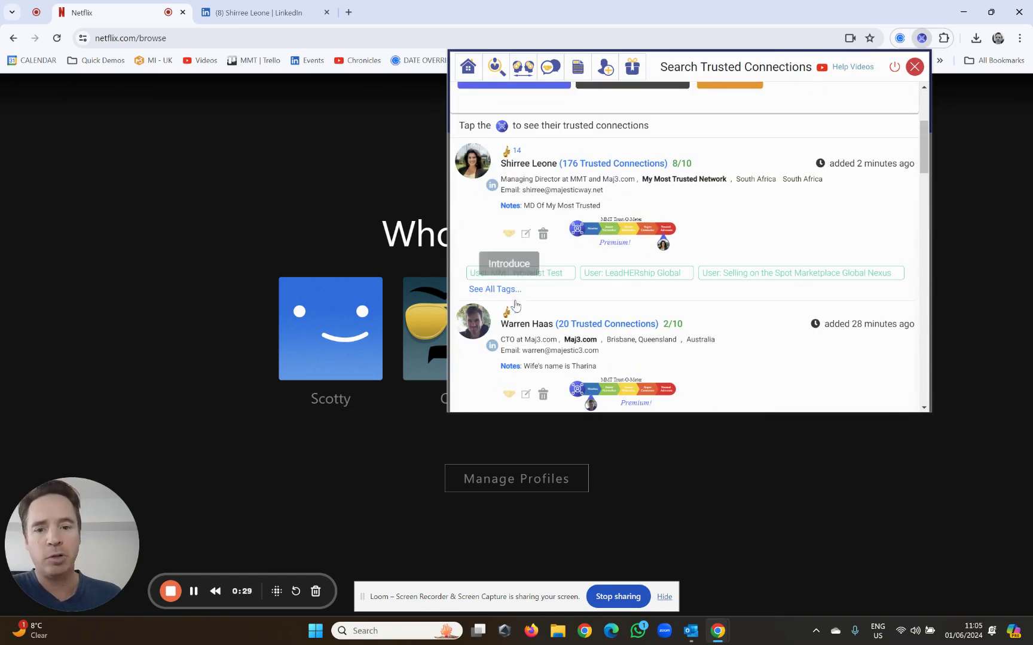
scroll(739, 257, "up", 3)
left_click_drag(925, 121, 925, 140)
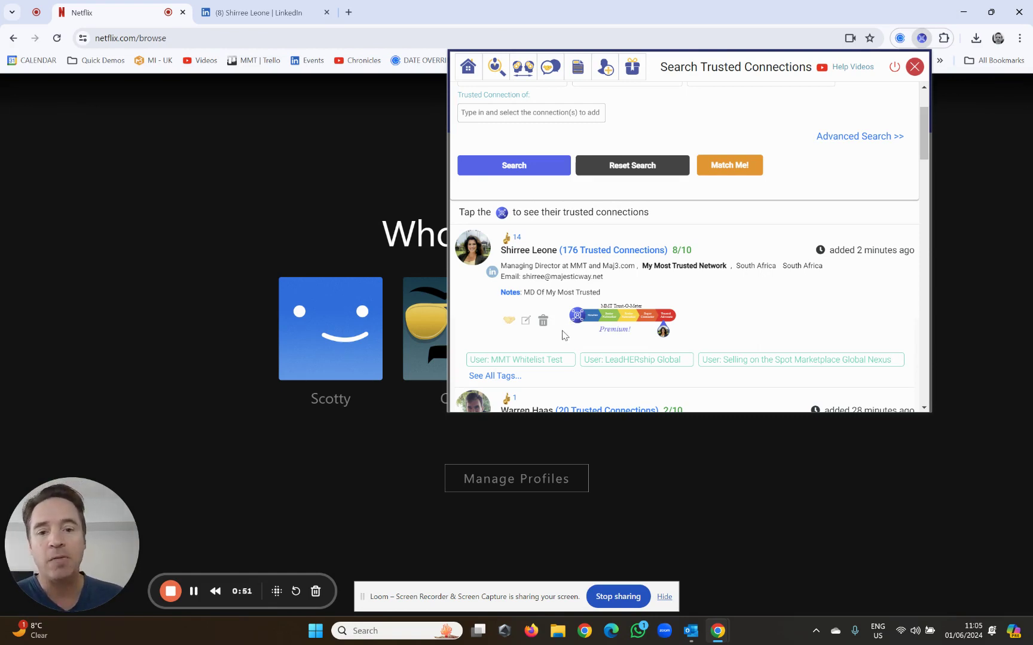
mouse_move(653, 324)
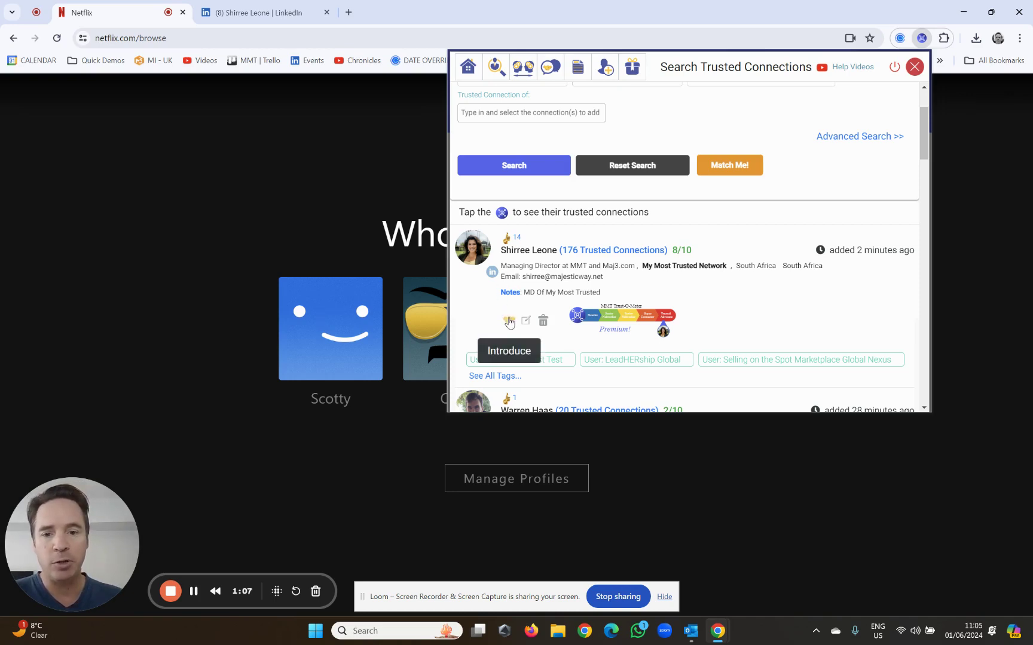
- Start an introduction from the contact's card, pick the searched recipient, and add 'amazing, wonderful....'
left_click(509, 322)
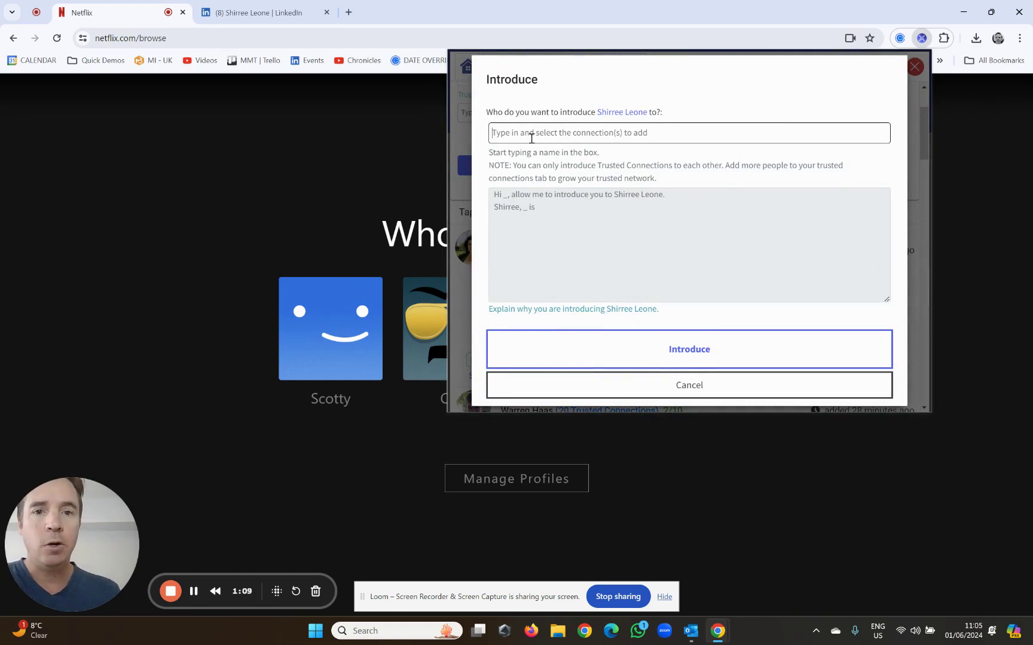
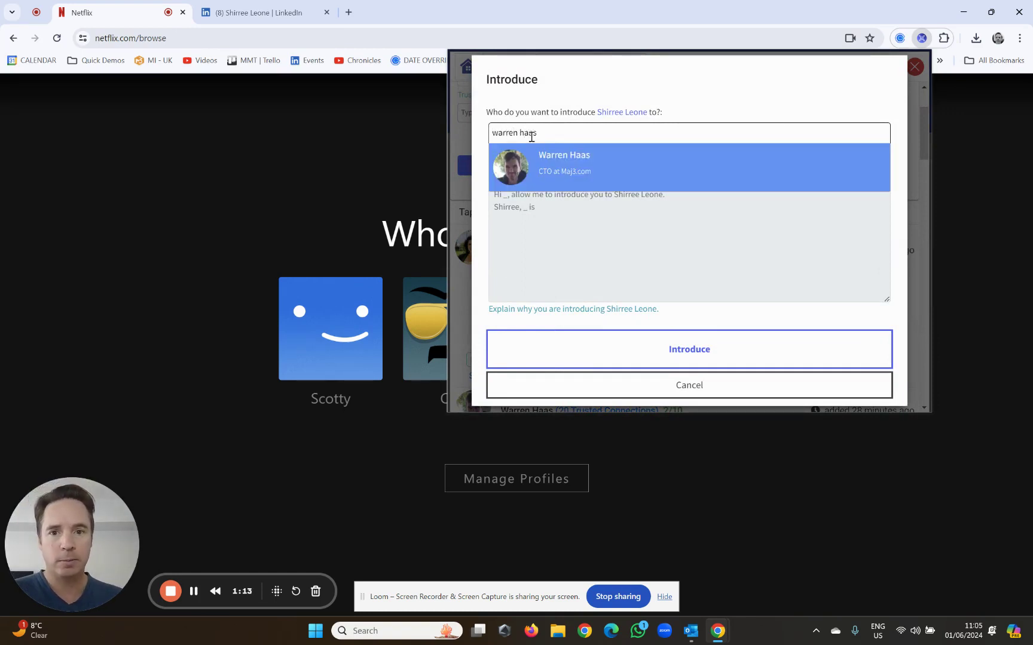
left_click(585, 172)
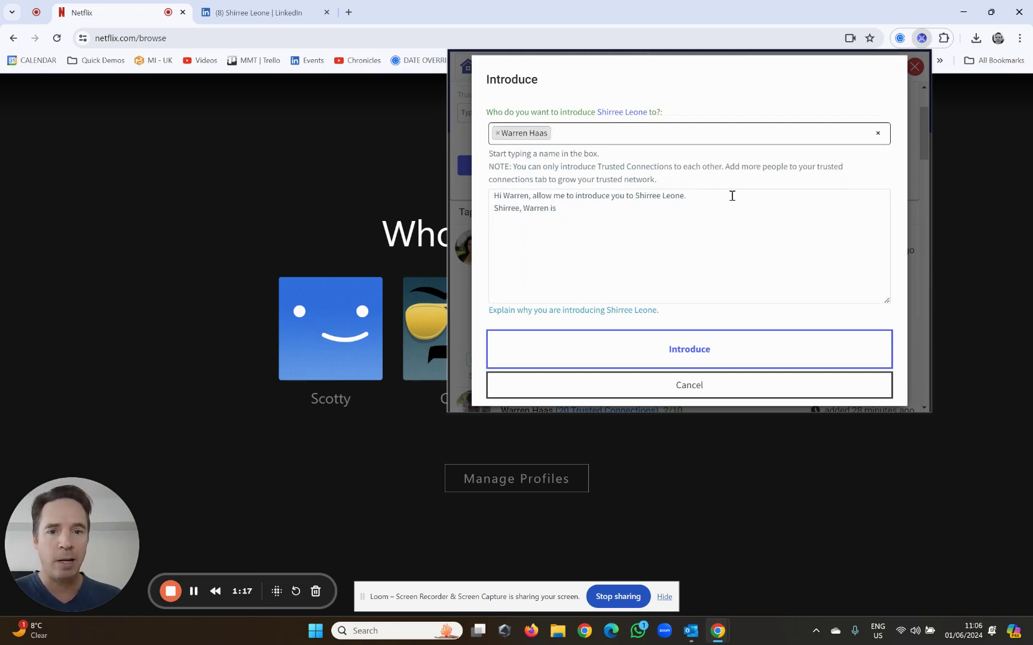
left_click(595, 213)
type("am")
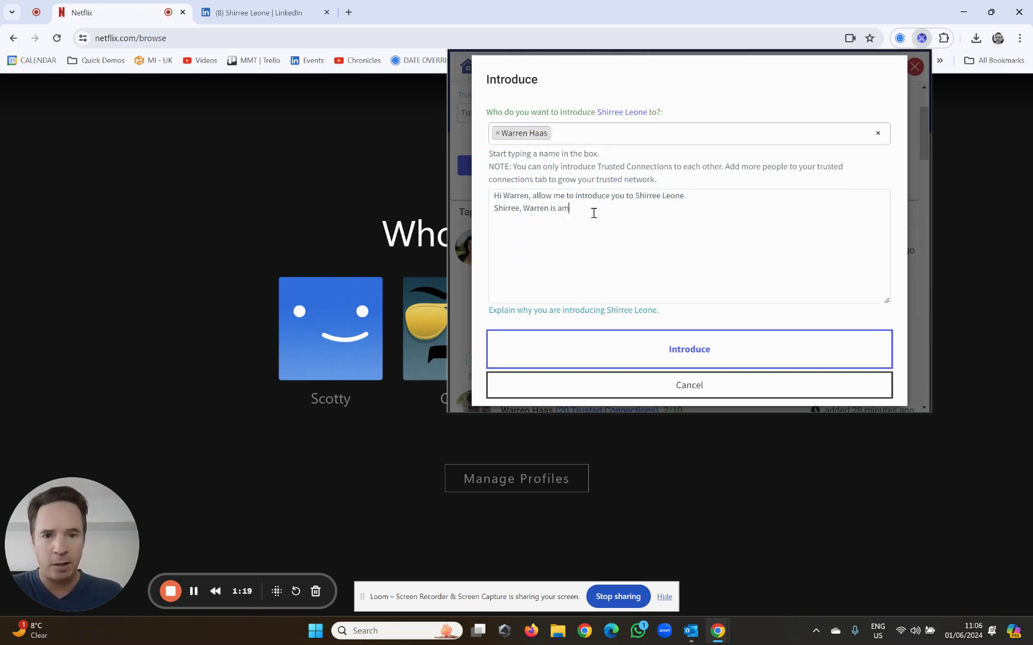
type("azing, wonderful....")
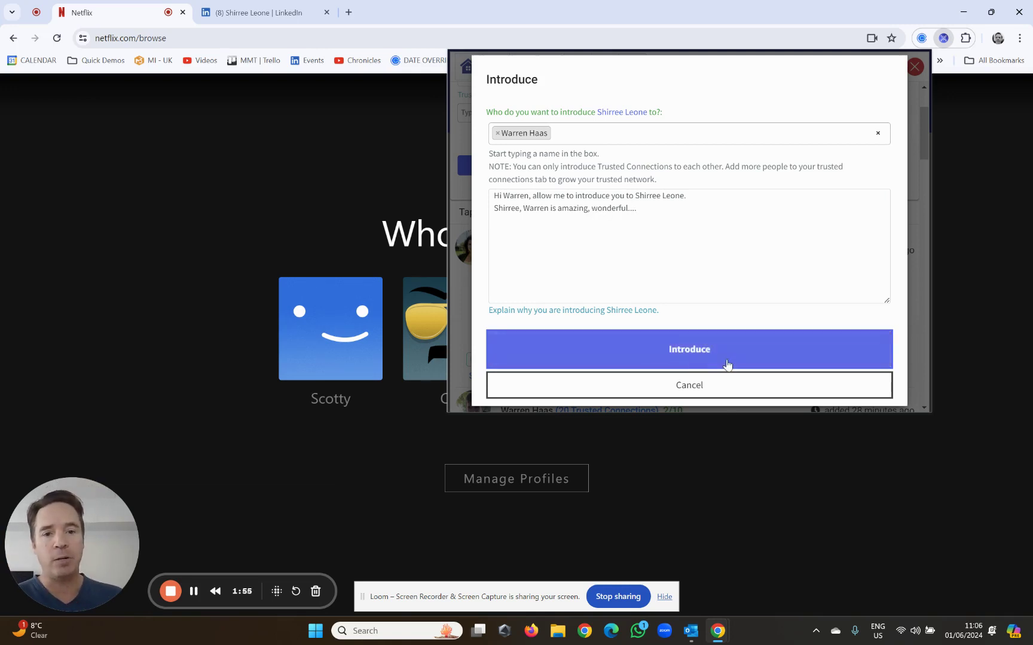
left_click(503, 255)
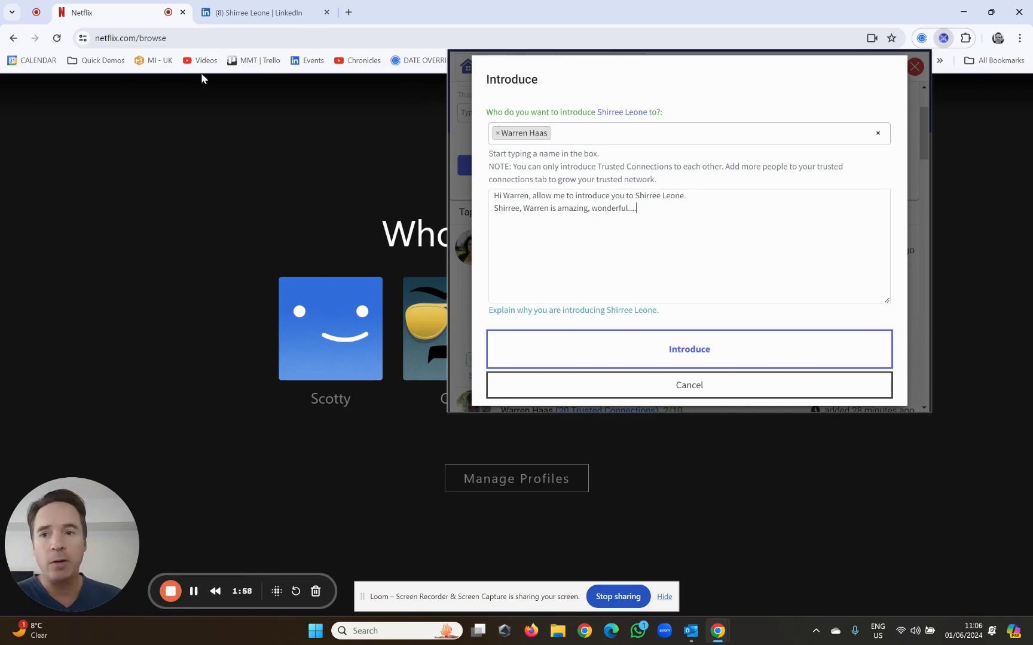
- From the LinkedIn profile, introduce the contact to the searched recipient with 'amazing, brilliant CTO.' and submit
left_click(247, 11)
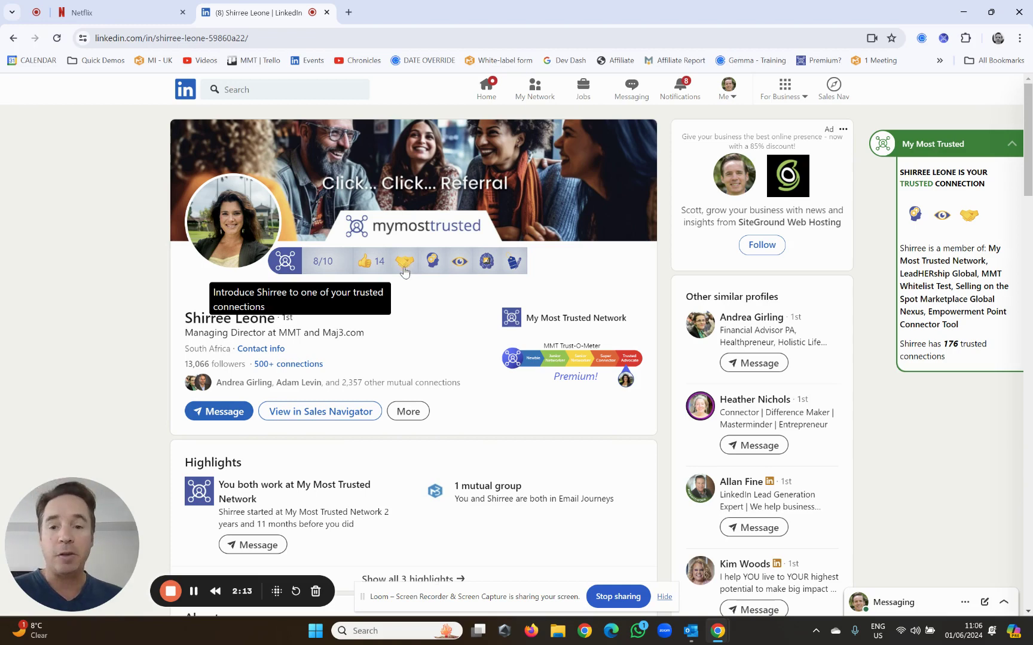
left_click(404, 264)
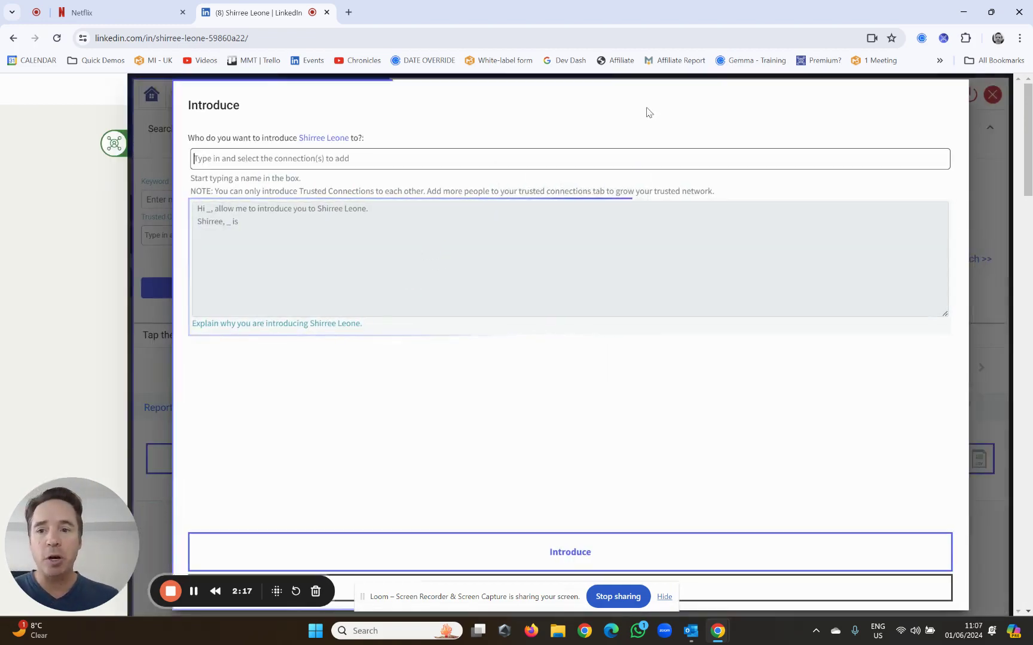
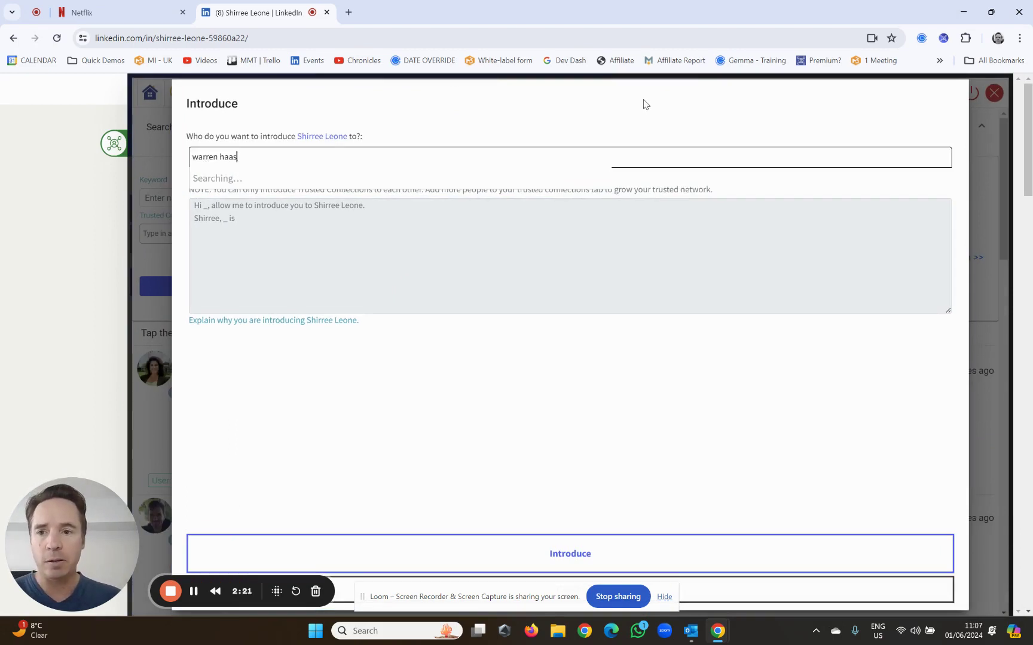
left_click(274, 196)
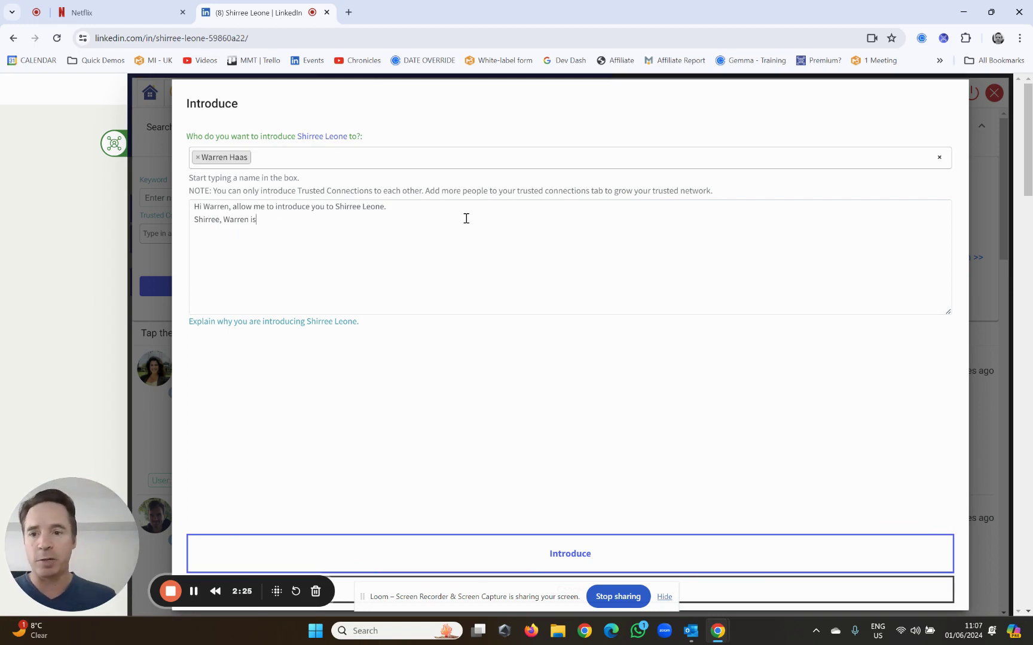
type("am")
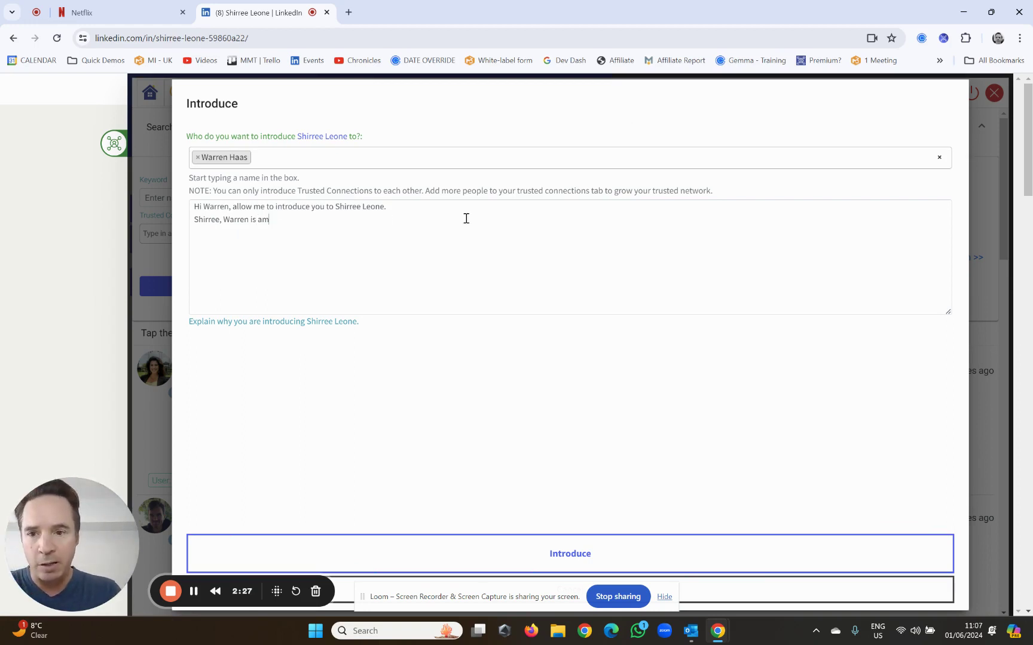
type("azing, brilliant")
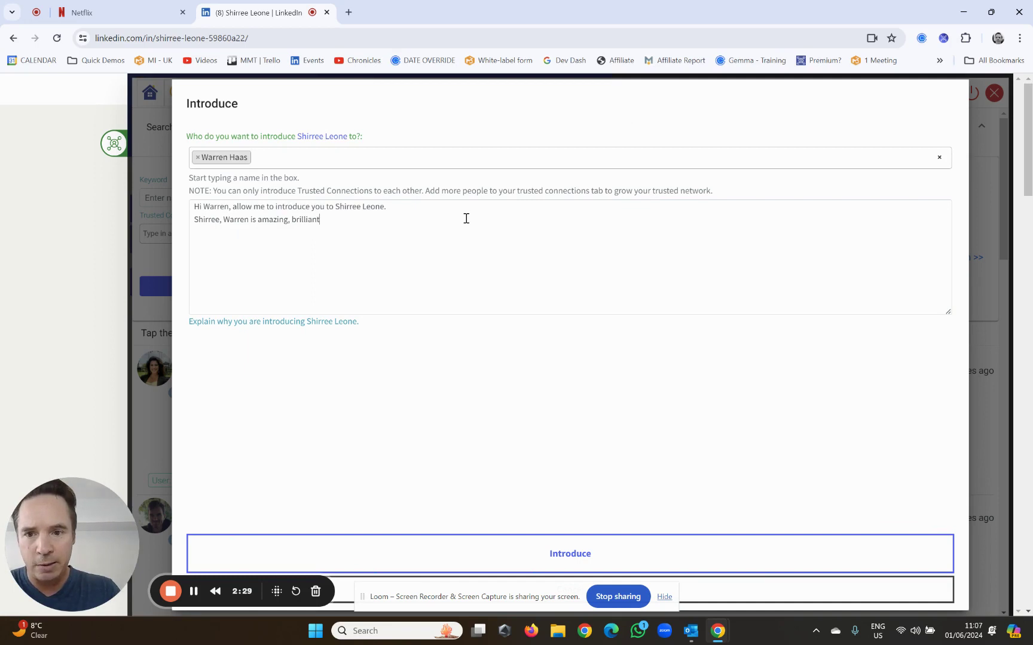
type(" CTO.")
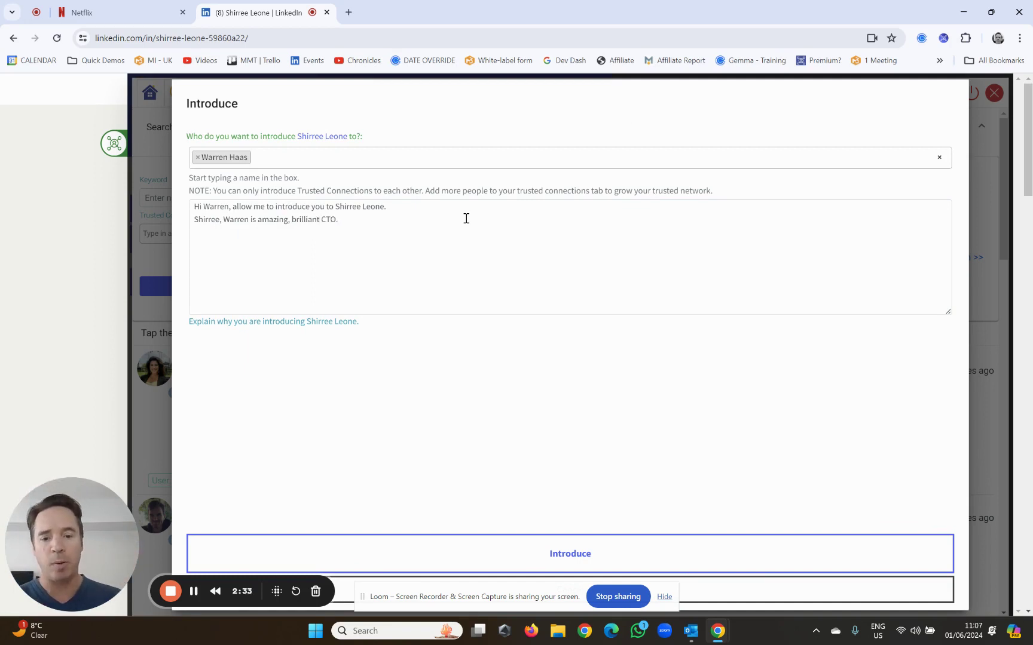
left_click(569, 554)
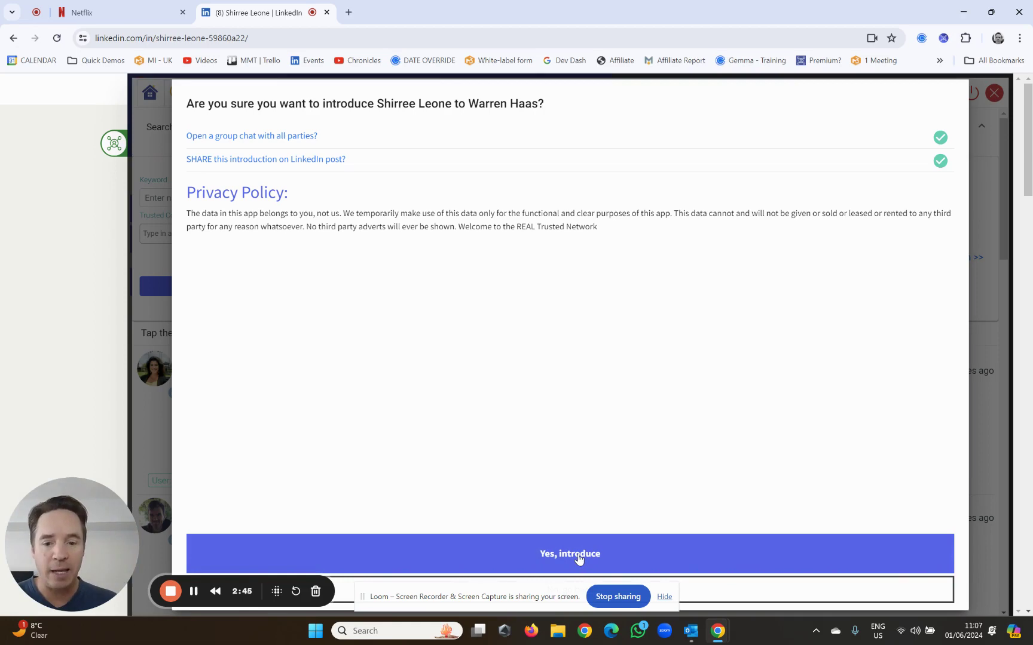
- Confirm the introduction, dismiss the sent notice, and return to the group message body
left_click(579, 558)
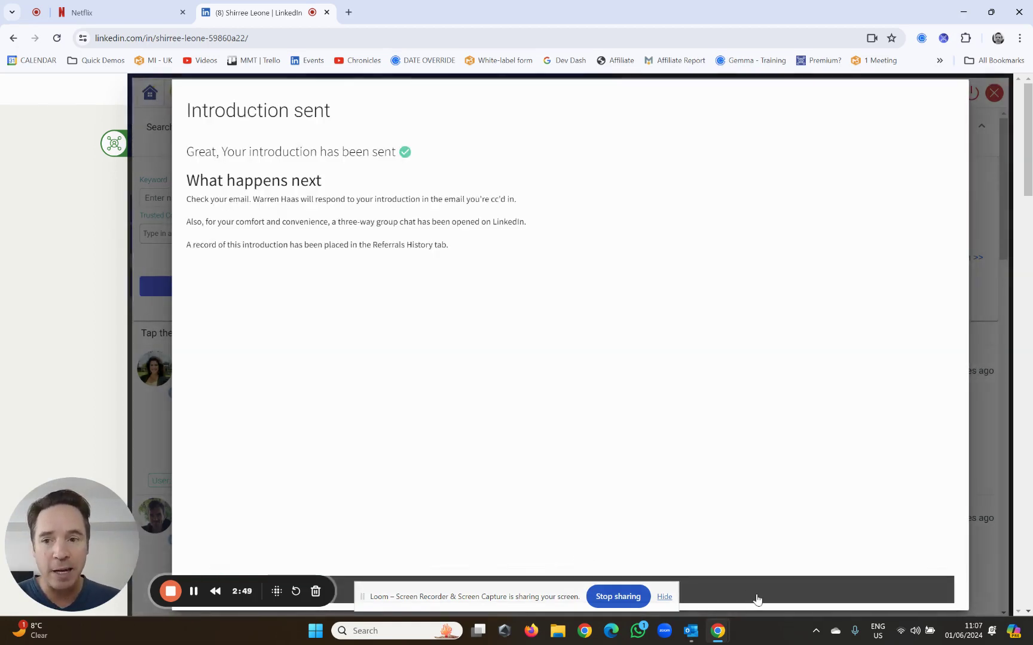
left_click(757, 598)
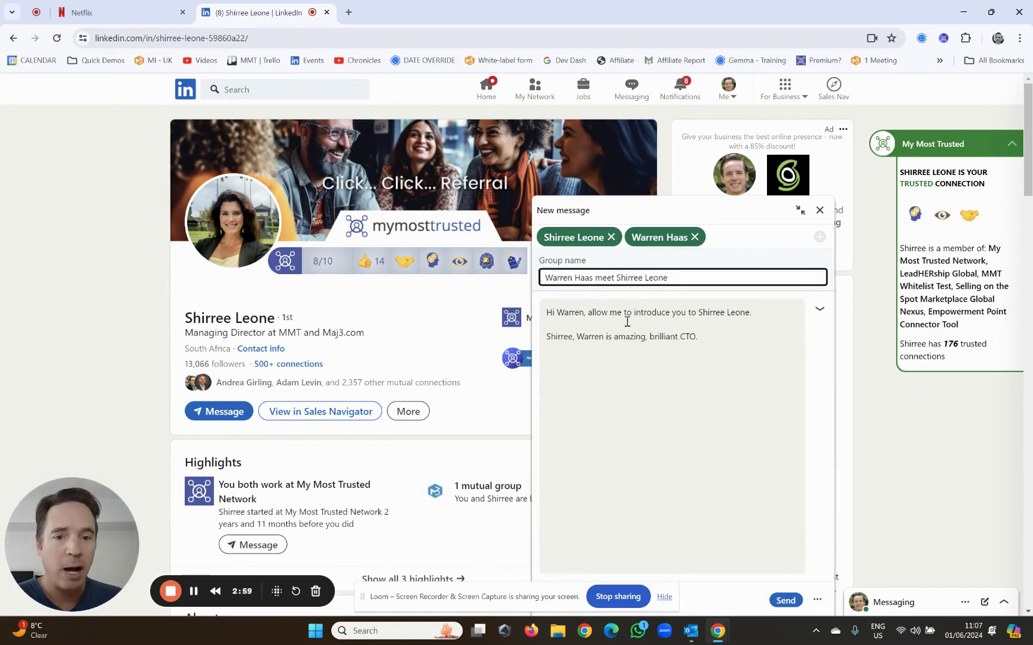
left_click(725, 339)
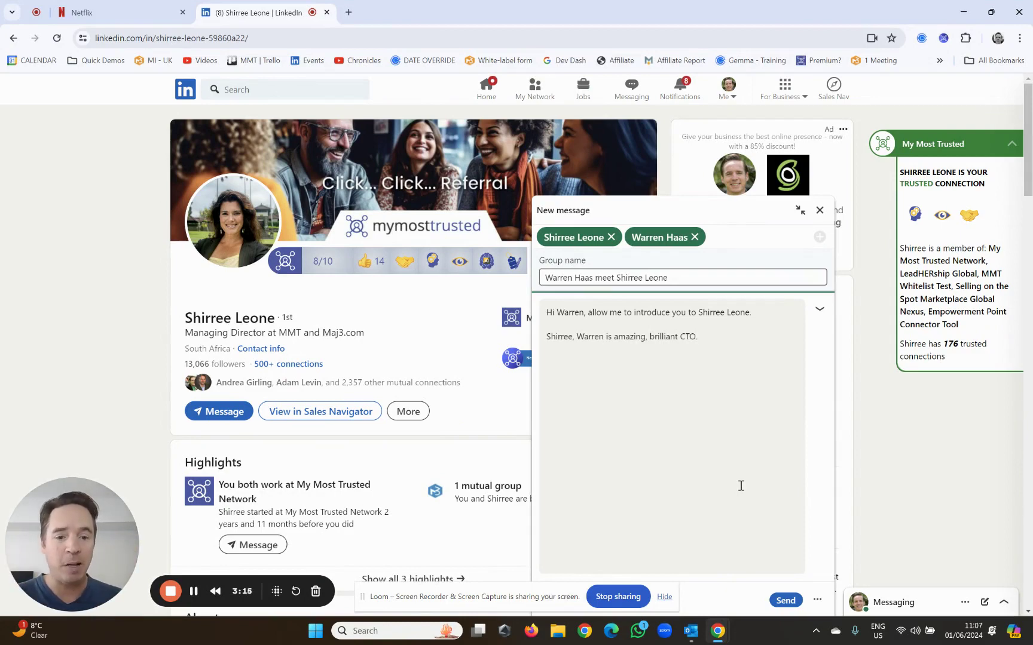
- Send the group introduction and highlight both contacts' descriptions in the generated post draft
left_click(786, 601)
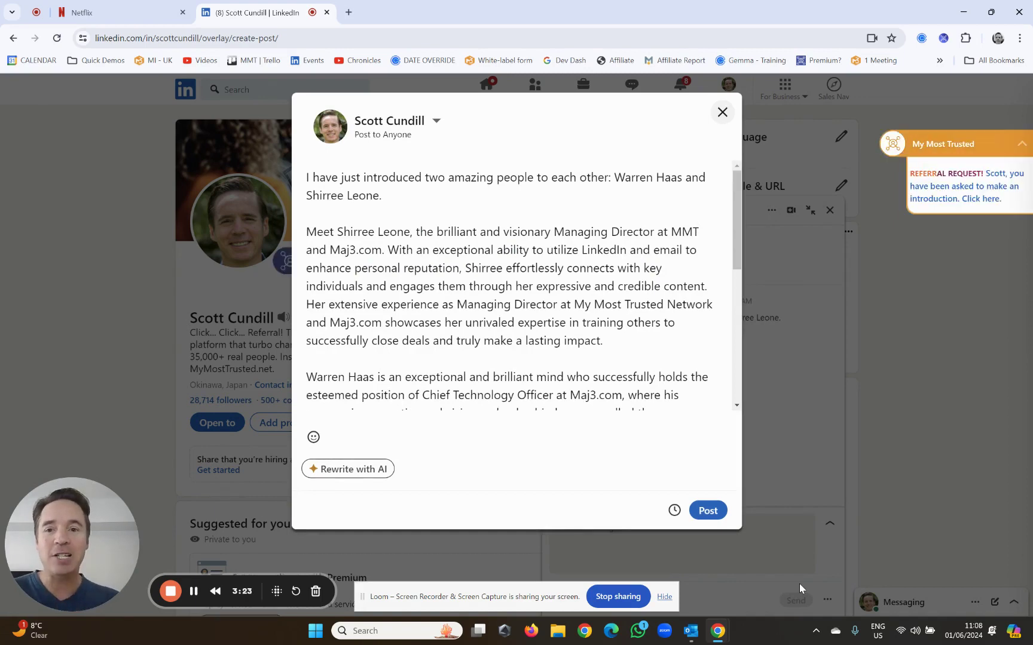
mouse_move(740, 205)
left_mouse_down()
mouse_move(740, 287)
mouse_move(740, 206)
left_mouse_up()
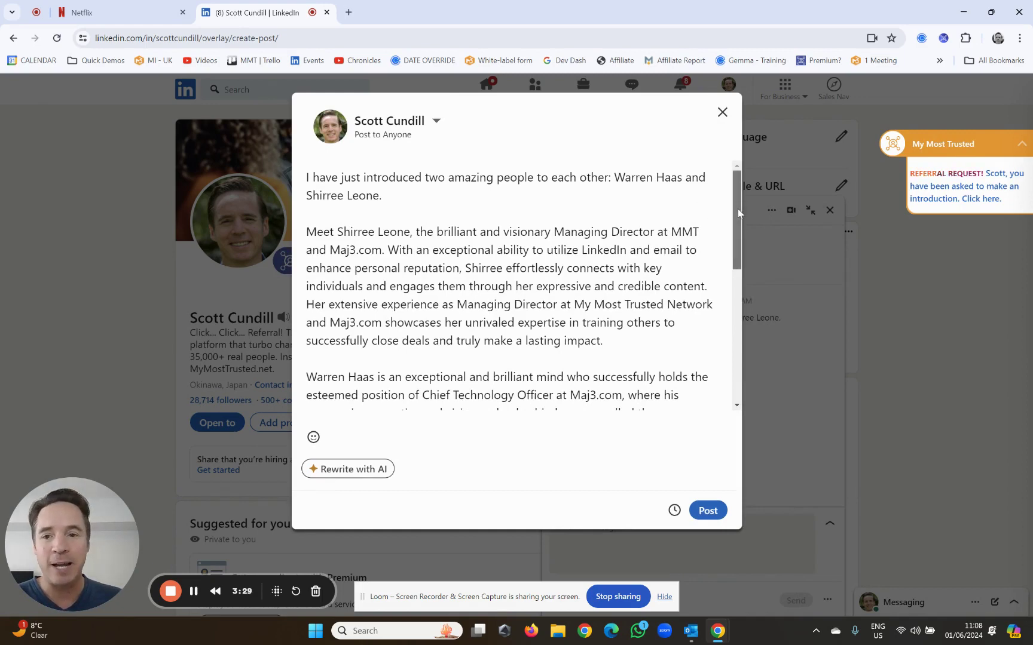
left_click_drag(738, 209, 739, 233)
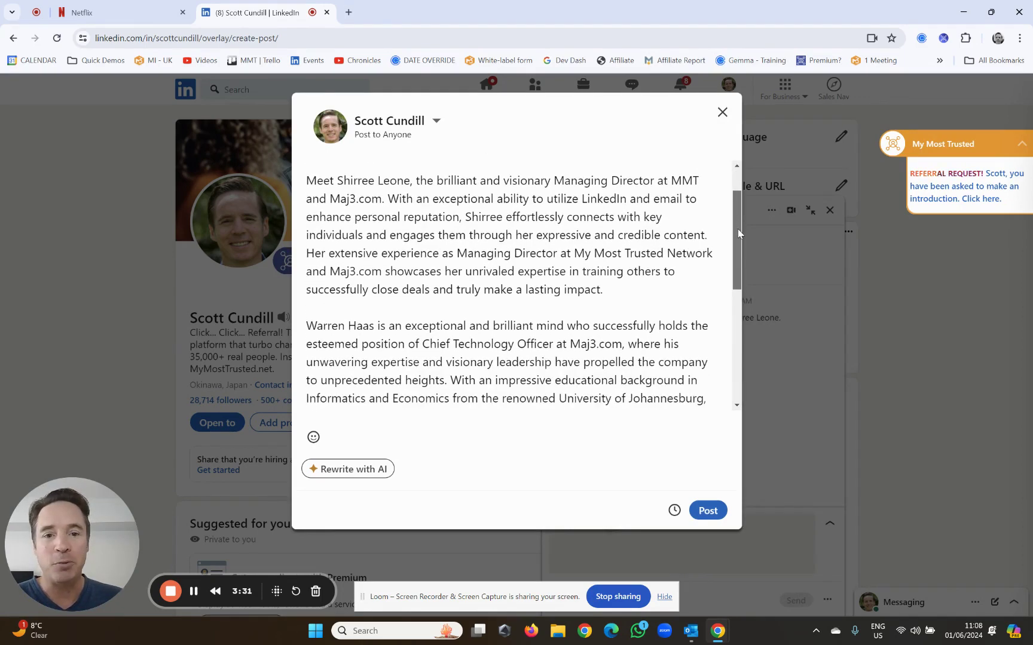
left_click_drag(436, 180, 676, 198)
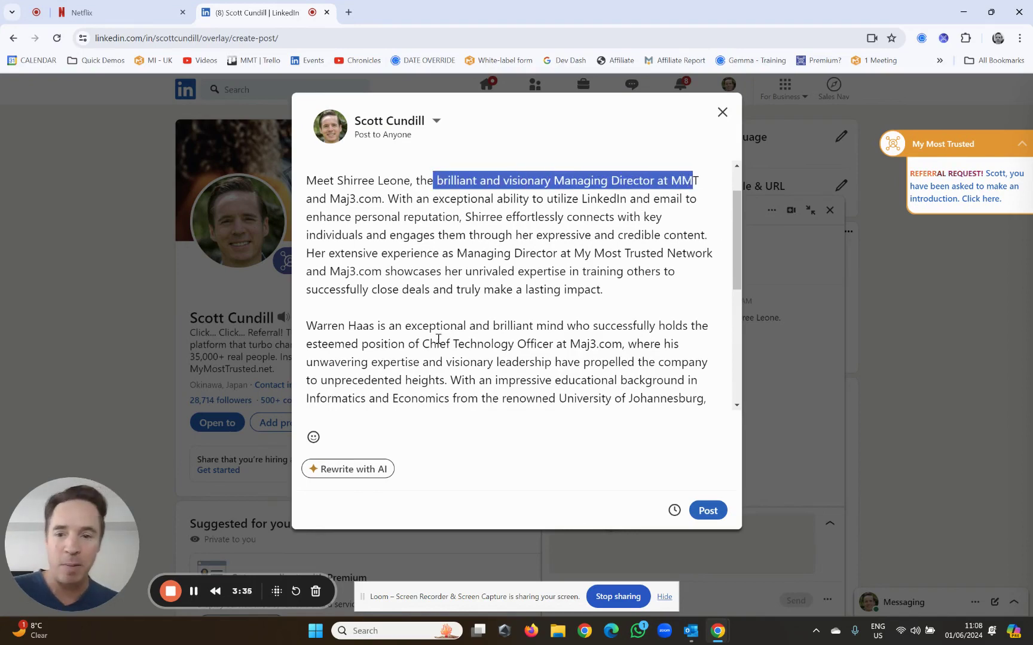
left_click_drag(386, 325, 640, 325)
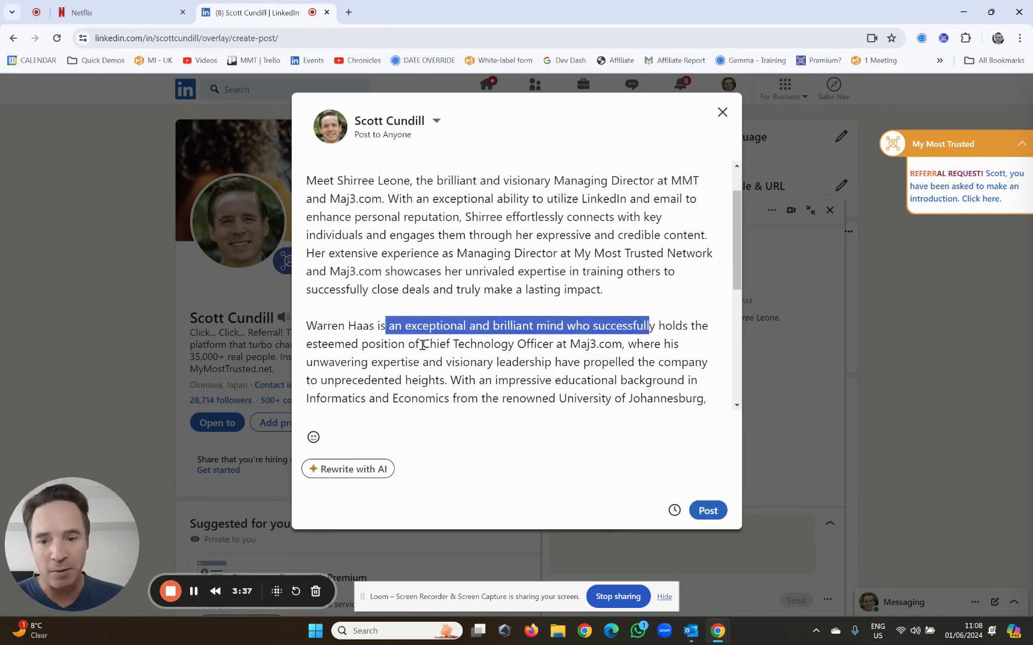
left_click_drag(421, 346, 576, 344)
left_click_drag(732, 255, 749, 342)
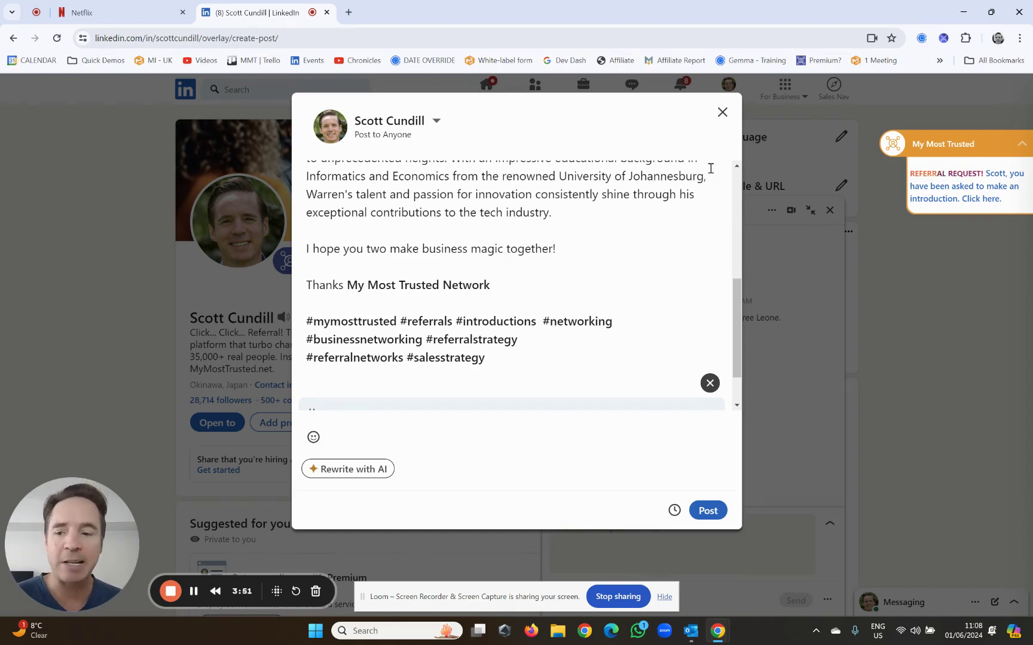
- Discard the post draft and open Referral History, scrolling the archived introductions
left_click(725, 114)
left_click(584, 292)
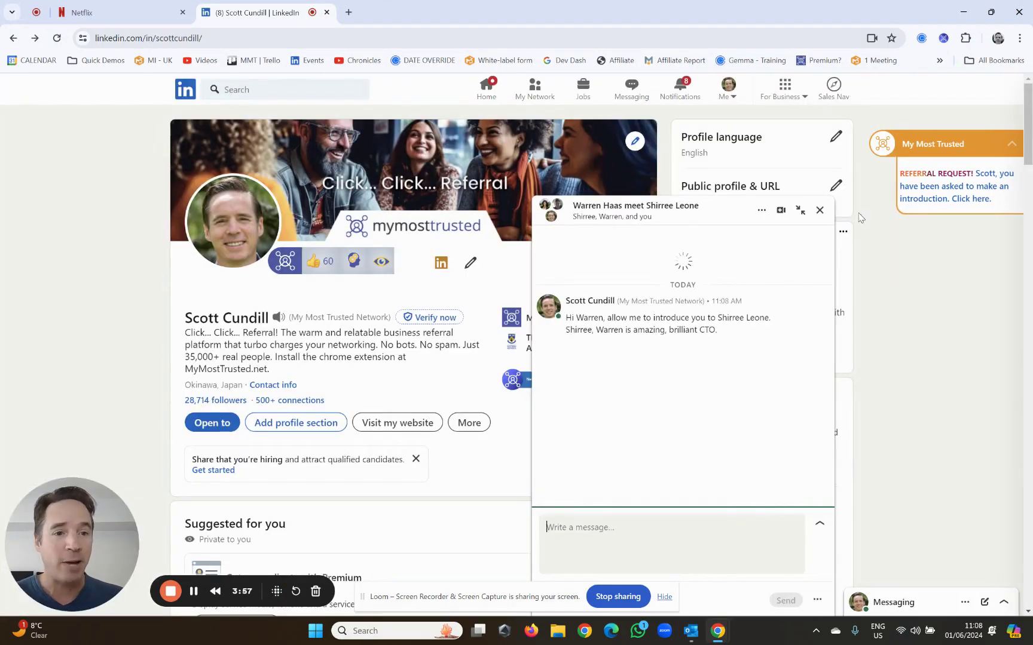
left_click(981, 152)
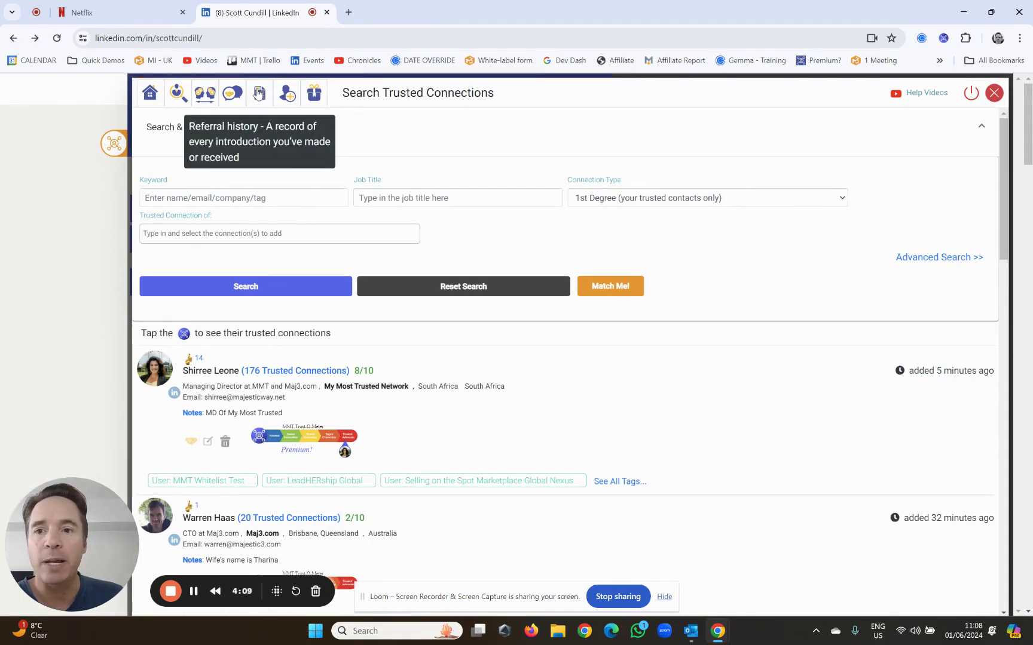
left_click(260, 95)
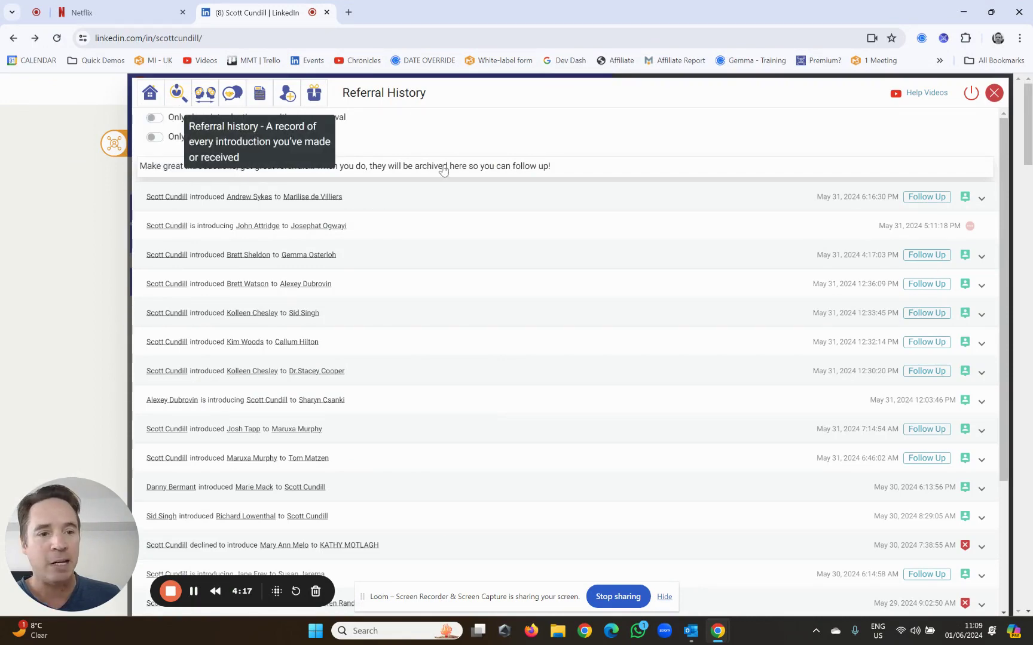
scroll(923, 272, "down", 3)
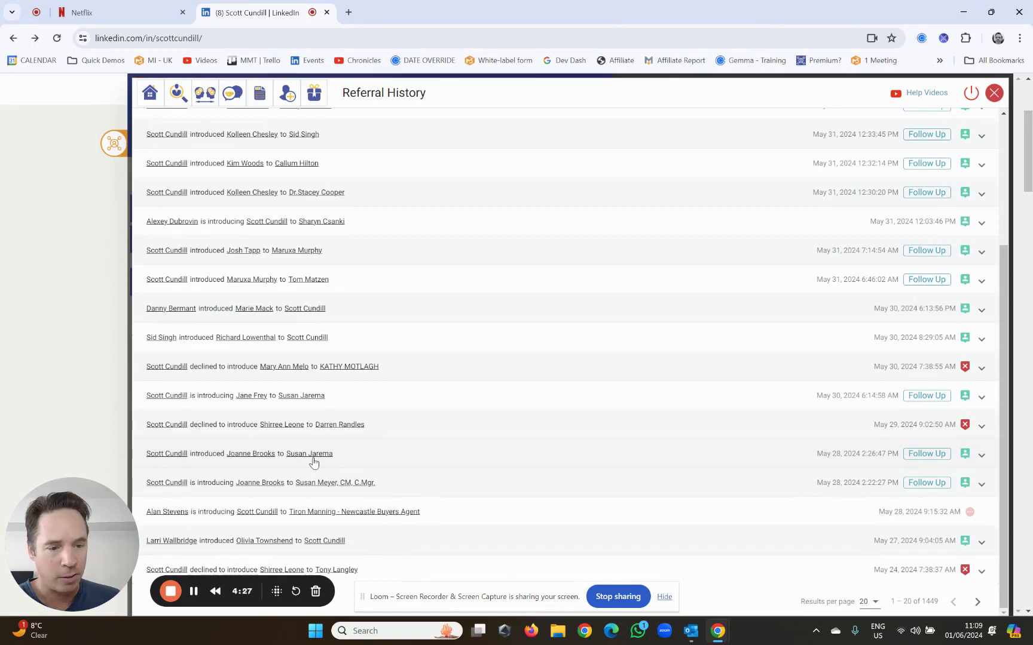
- Draft a follow-up on the May 28 introduction to both people, then close all chats unsent
left_click(943, 459)
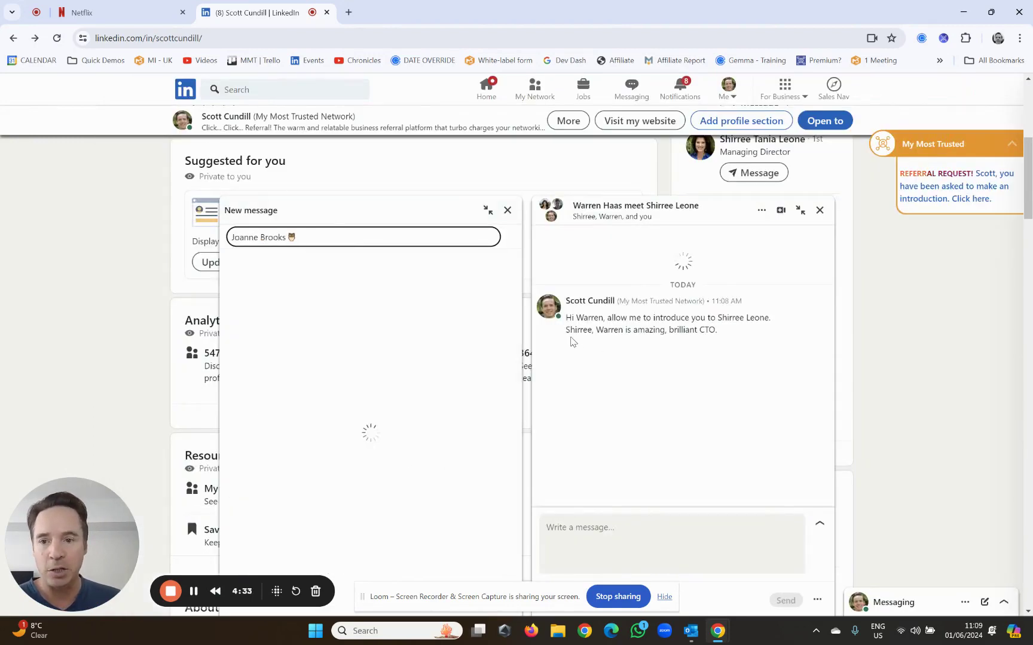
left_click(269, 246)
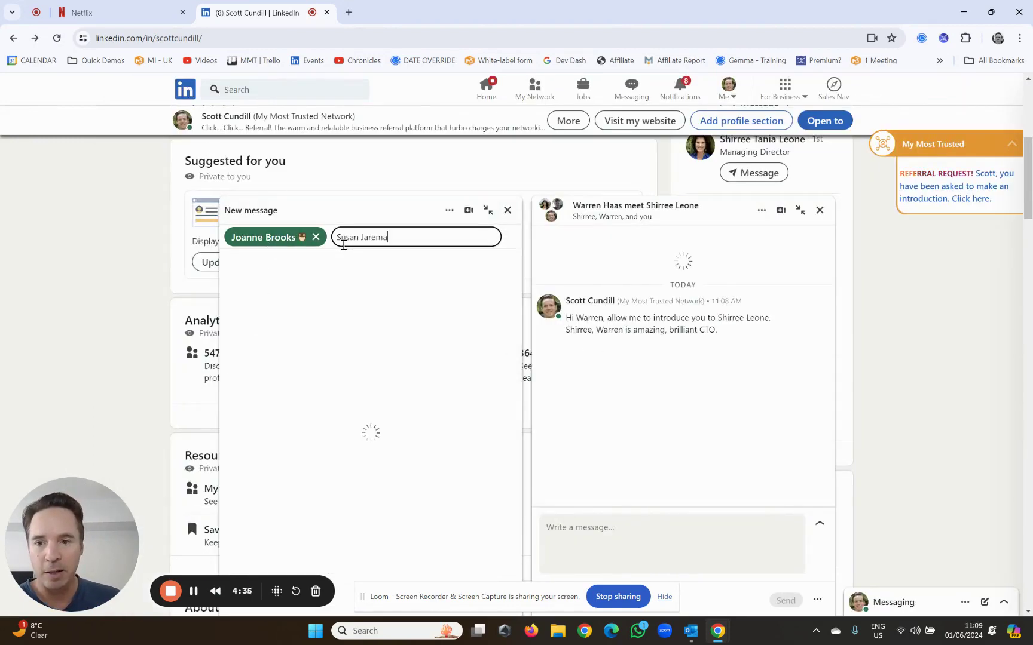
left_click(334, 263)
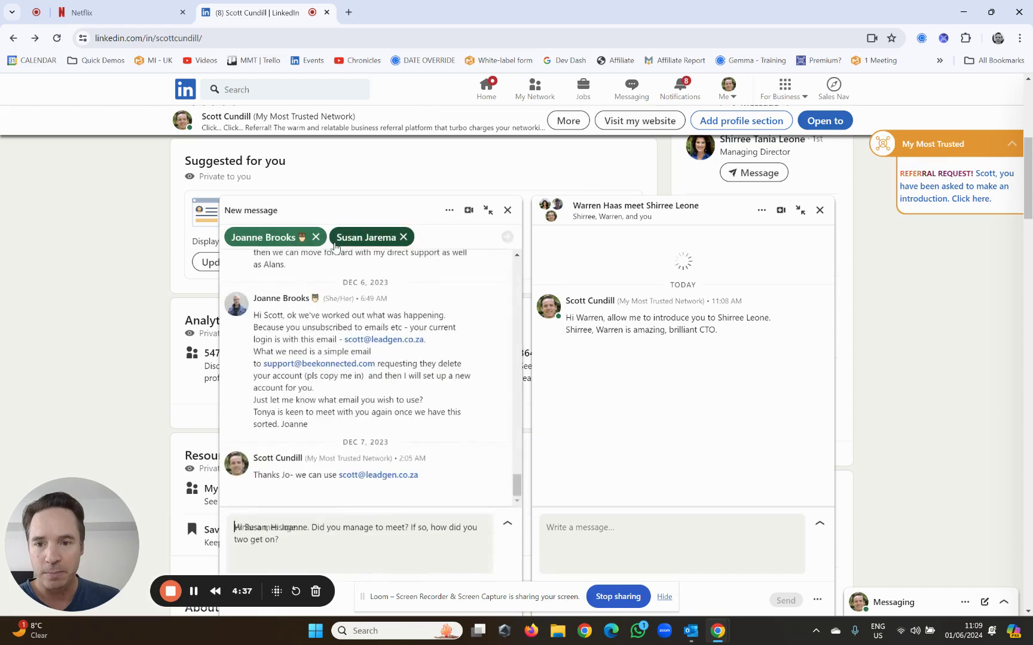
left_click(234, 529)
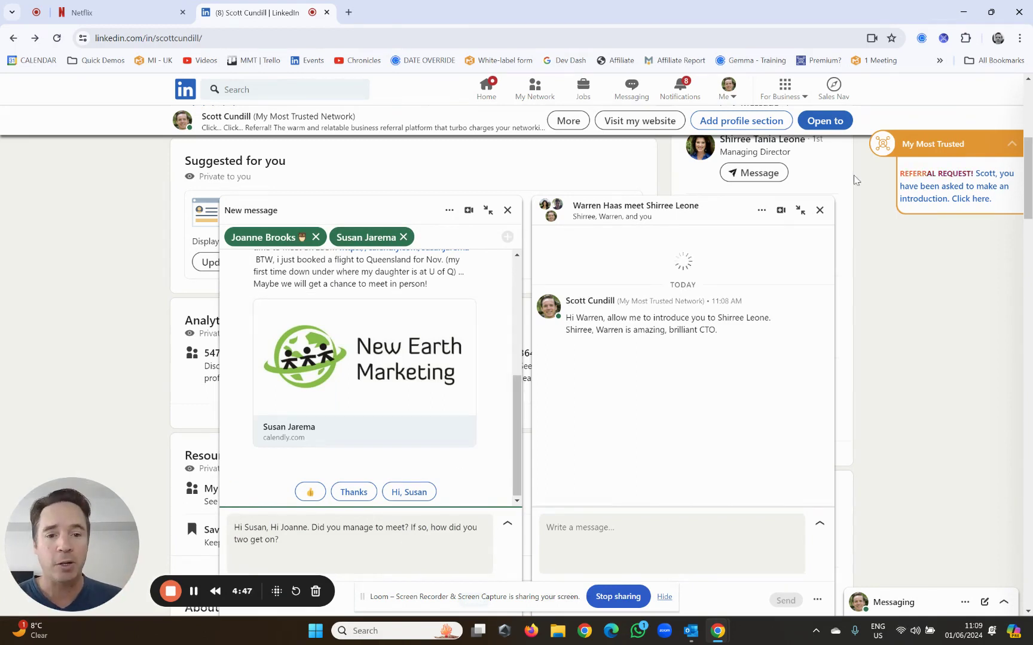
left_click(819, 211)
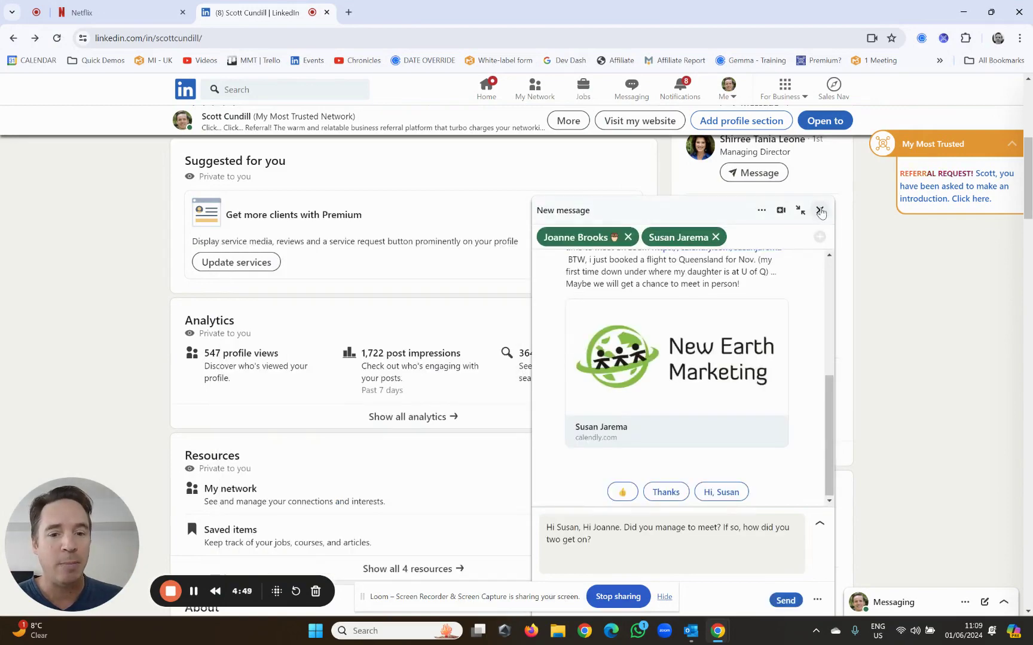
left_click(819, 211)
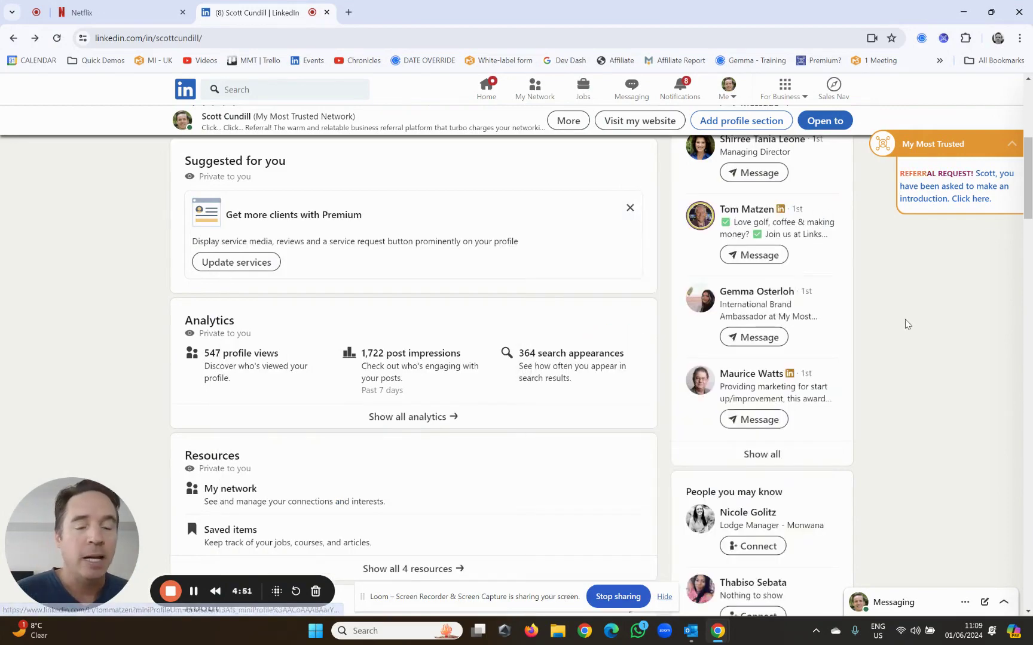
scroll(435, 325, "up", 6)
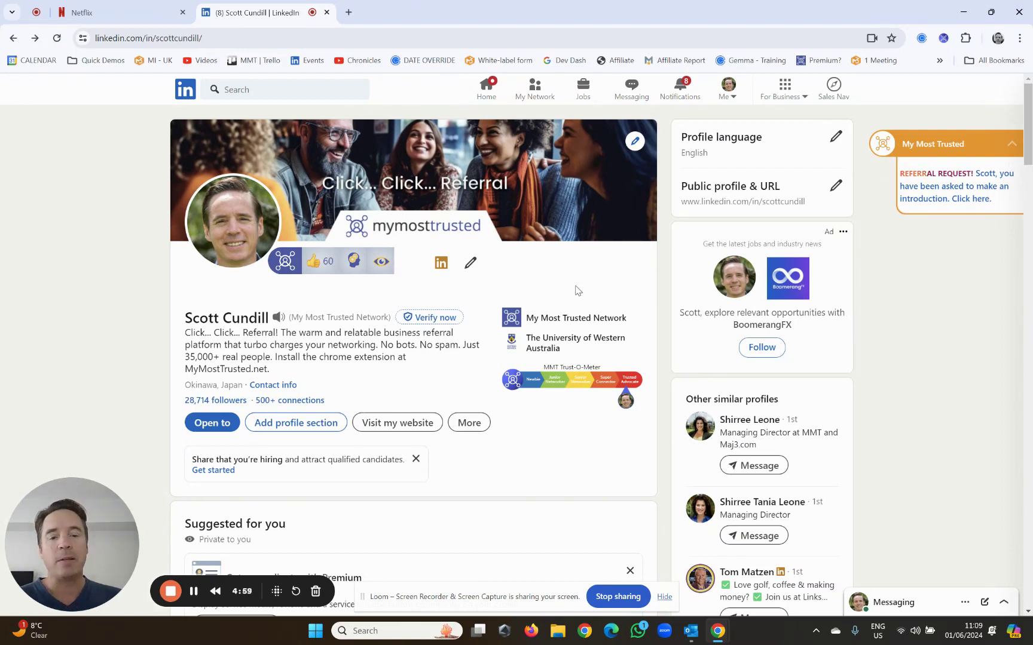
- Return to the MMT Dashboard and scroll up to connection counts and the Trust-O-Meter
left_click(943, 147)
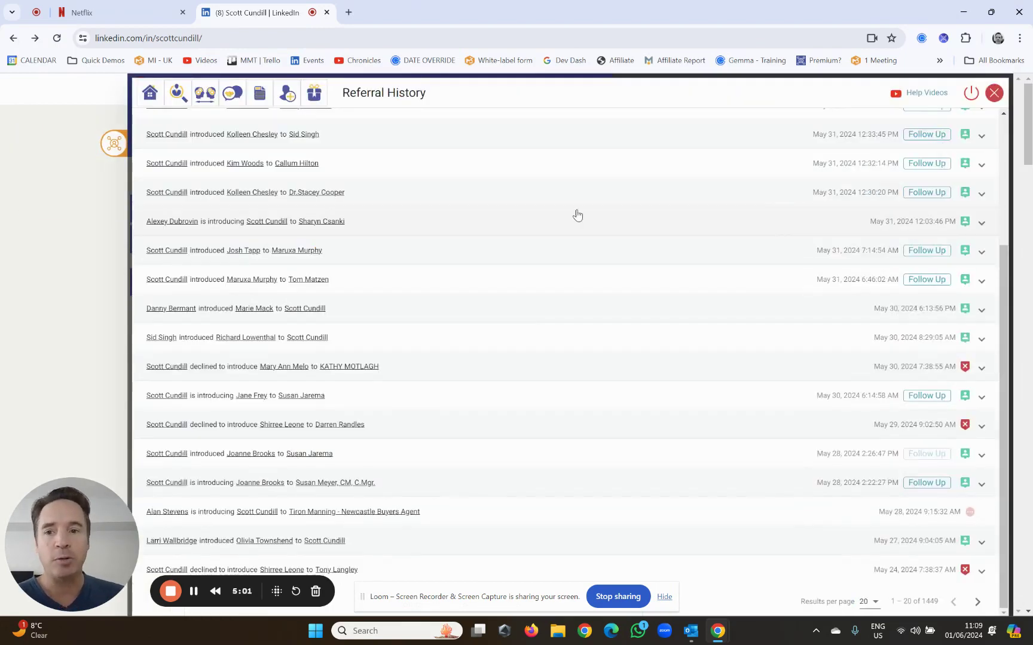
left_click(160, 94)
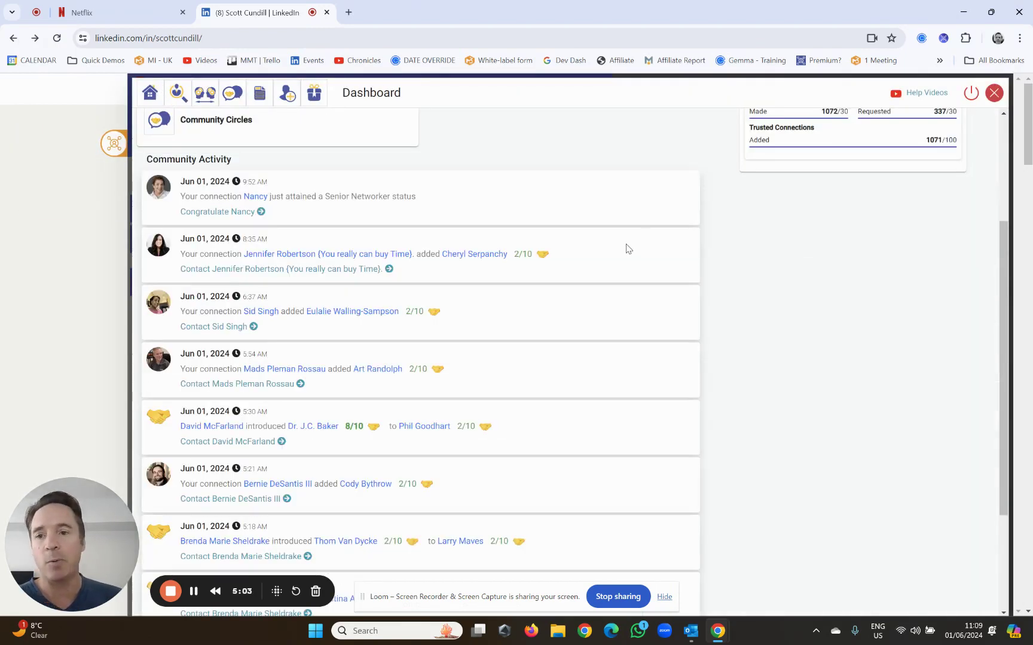
scroll(630, 263, "up", 3)
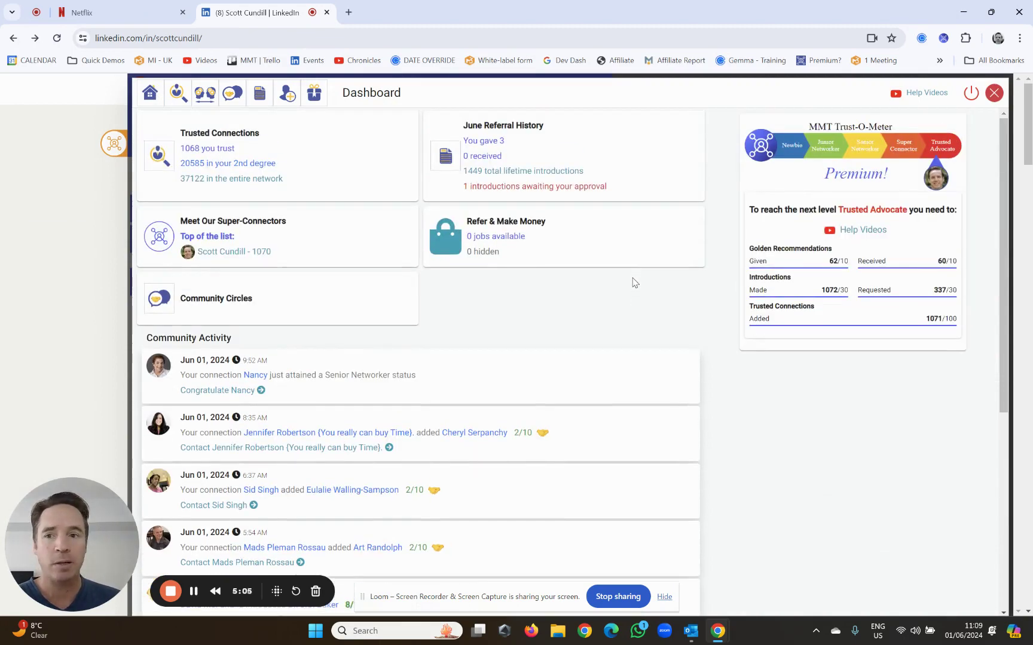